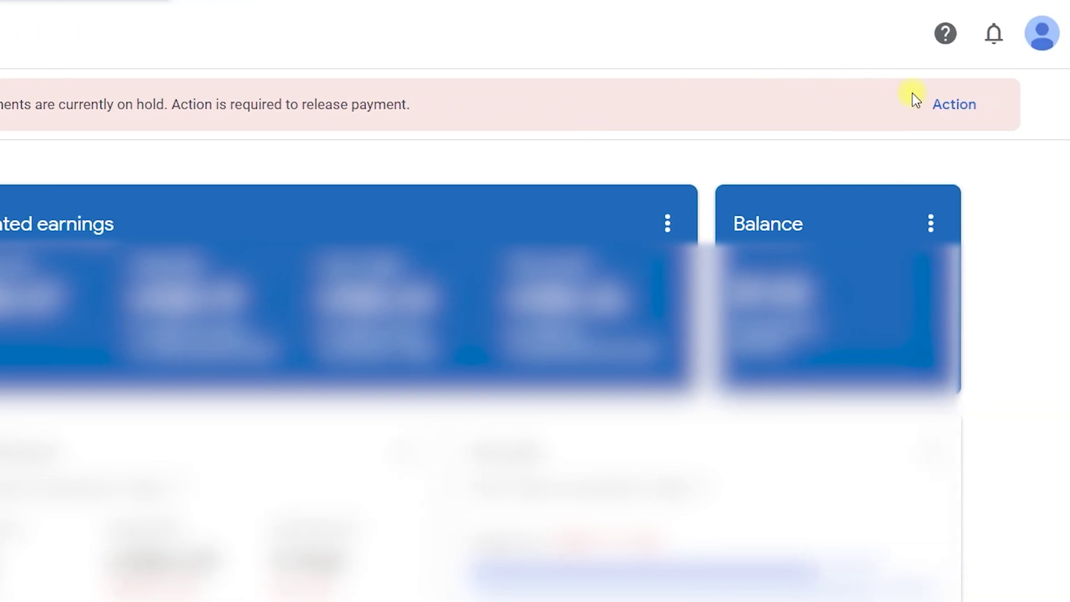
# - Open Payments info from the on-hold banner and choose Verify now to see the accepted ID types
pyautogui.click(951, 107)
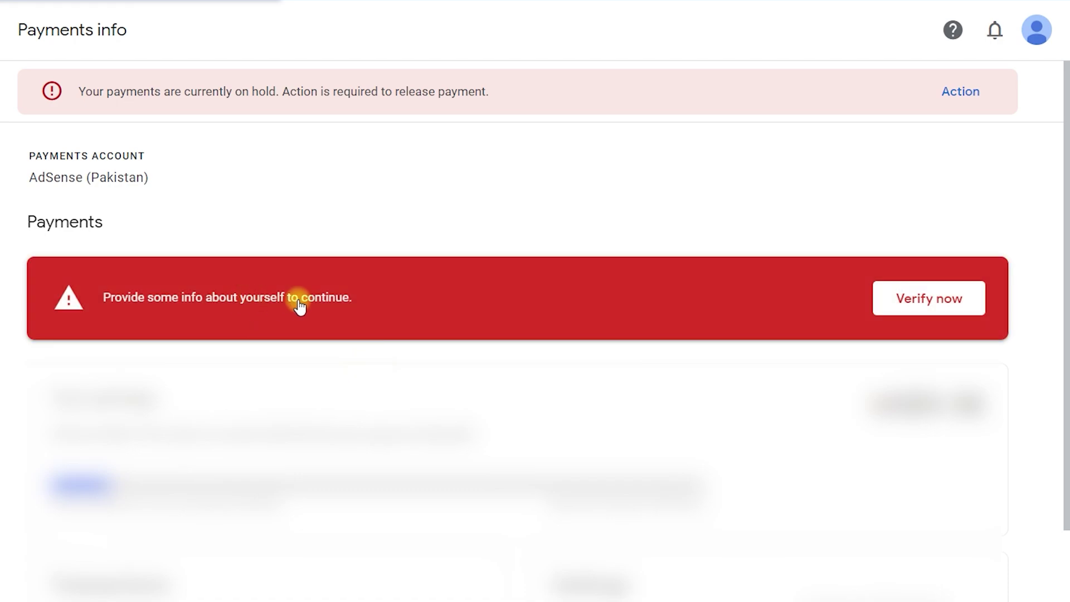
pyautogui.click(943, 304)
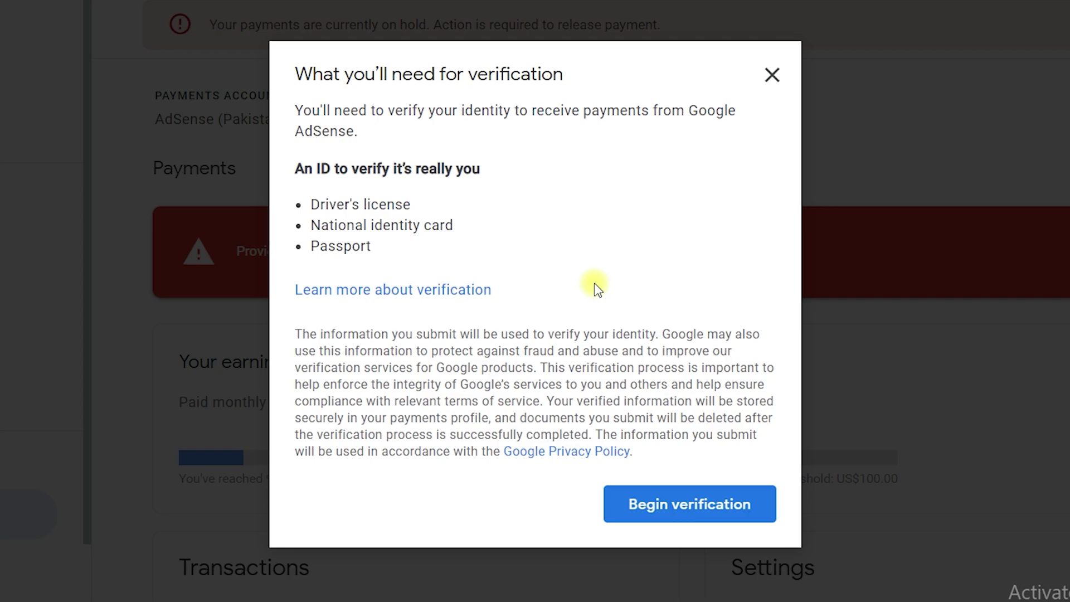
# - Begin verification and fill the Legal name field from the saved autofill suggestion
pyautogui.click(682, 500)
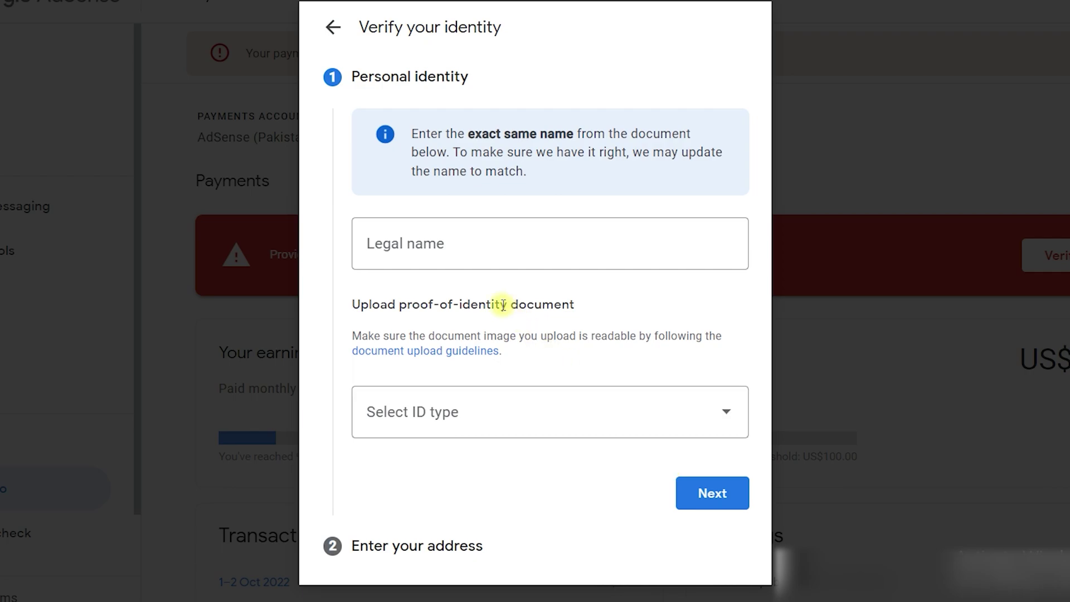
pyautogui.click(449, 236)
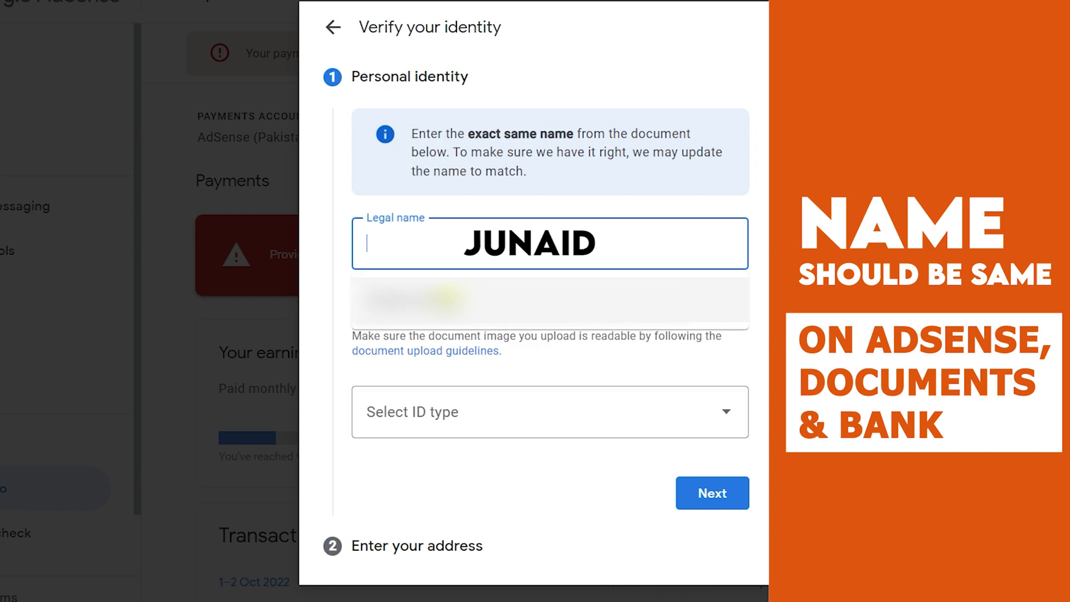
pyautogui.click(448, 298)
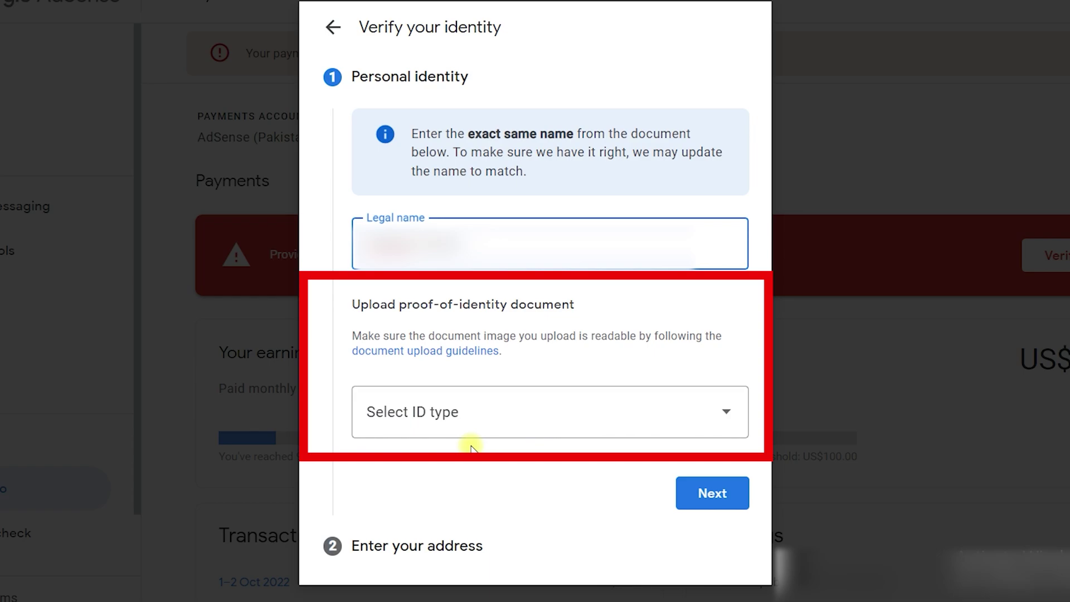
# - Choose National Identity Card as the ID type to reveal the front and back upload slots
pyautogui.click(470, 392)
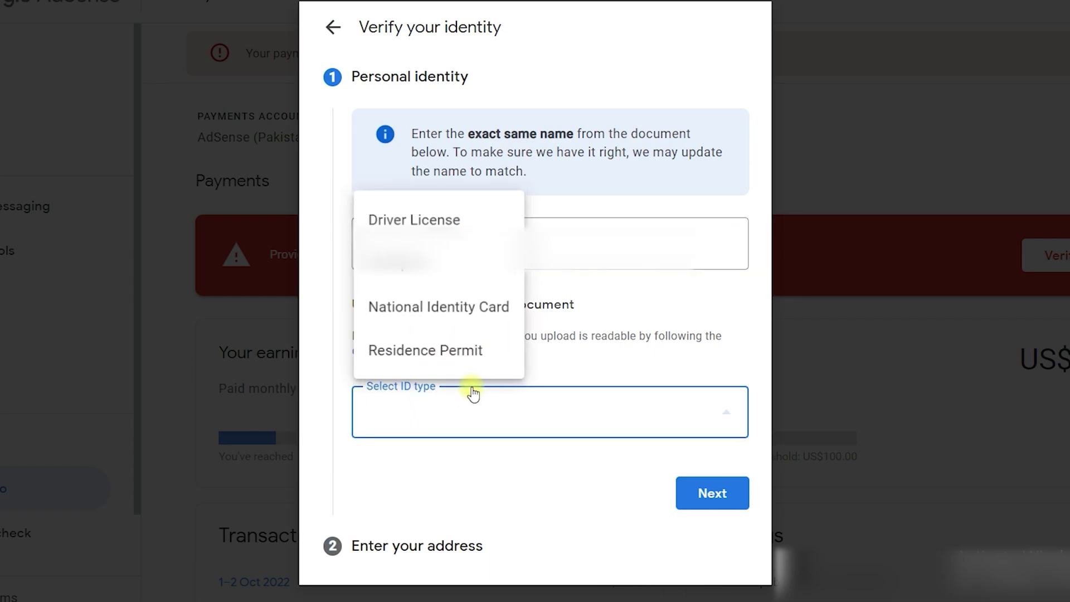
pyautogui.click(448, 306)
pyautogui.scroll(-1, 641, 334)
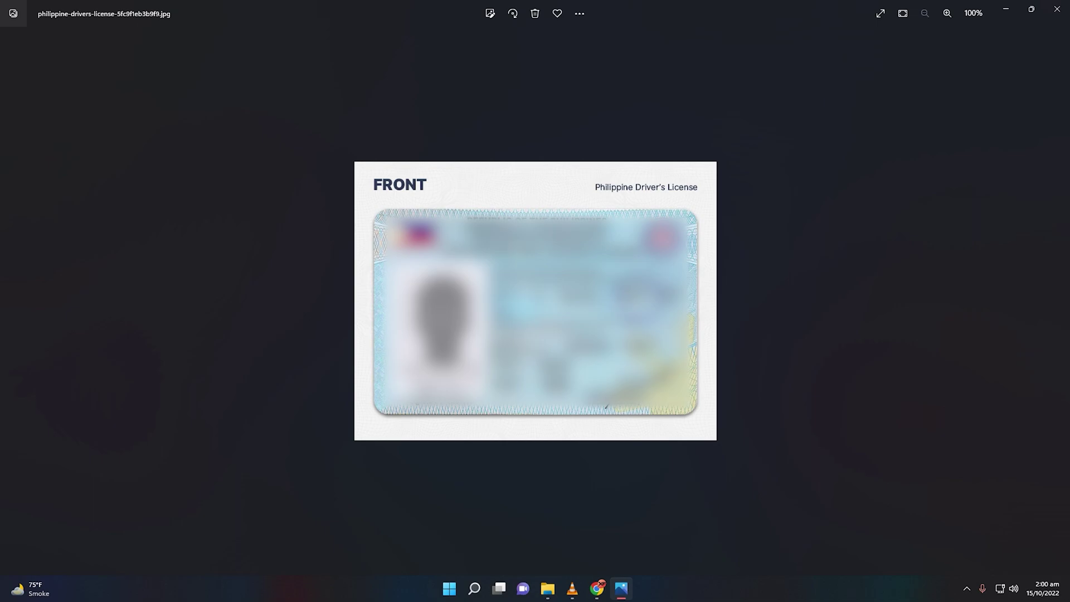
# - Open the front ID image in the Photos editor's crop tool
pyautogui.click(490, 13)
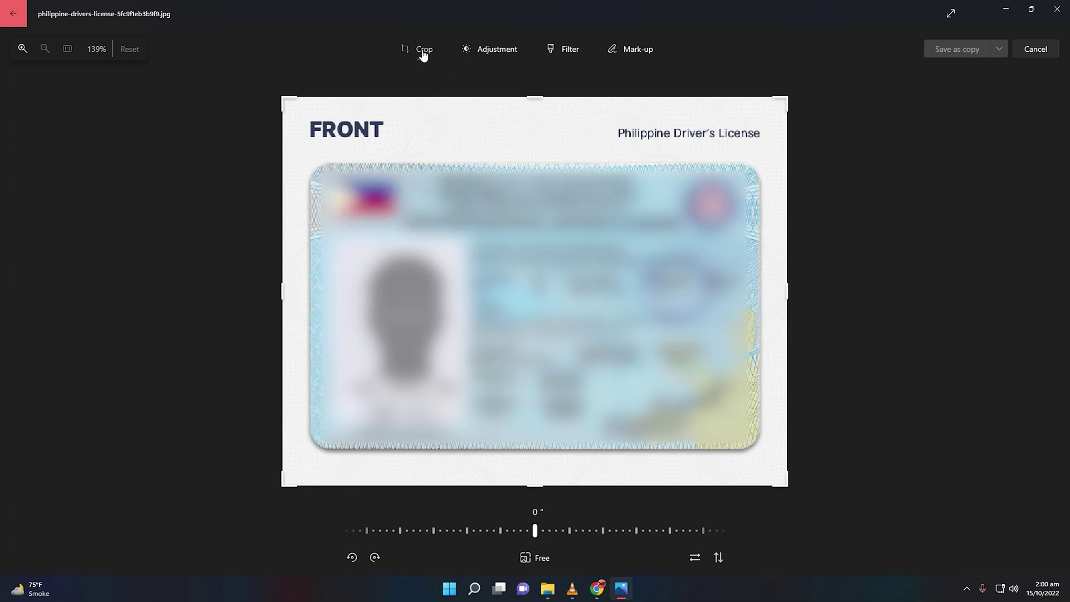
# - Crop the license image tightly to the card edges, cutting off the white border and FRONT label
pyautogui.moveTo(535, 98); pyautogui.dragTo(533, 155)
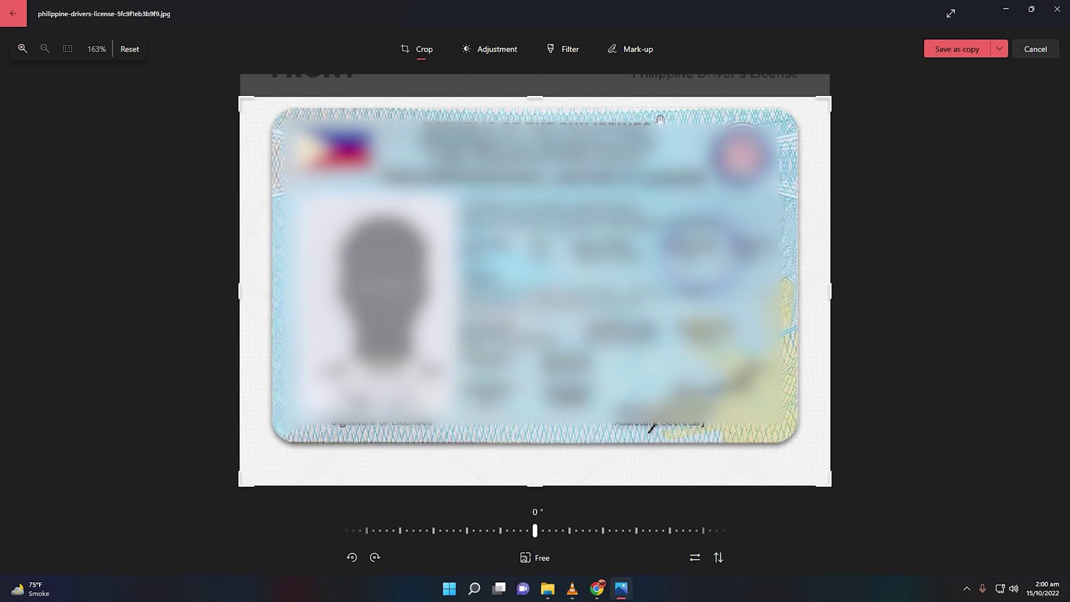
pyautogui.moveTo(234, 317); pyautogui.dragTo(259, 294)
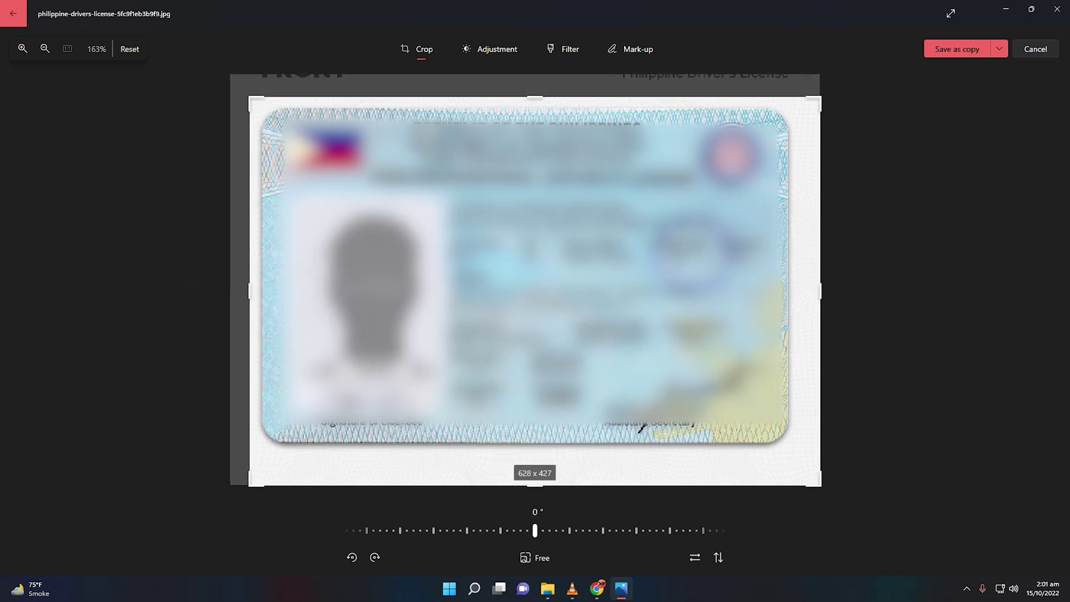
pyautogui.moveTo(534, 487); pyautogui.dragTo(537, 457)
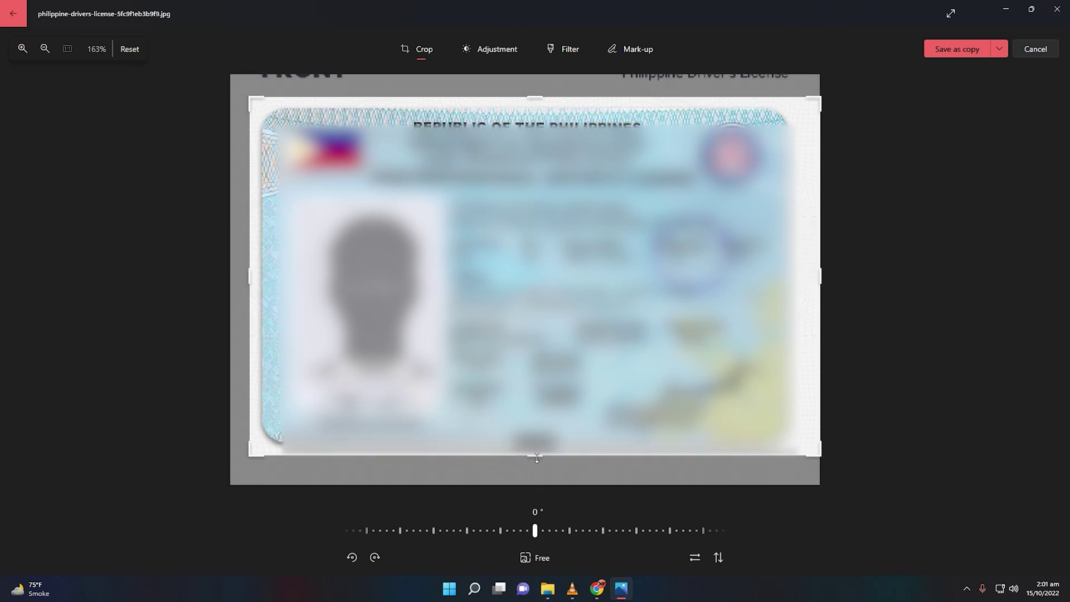
pyautogui.moveTo(844, 290); pyautogui.dragTo(824, 296)
pyautogui.moveTo(543, 100); pyautogui.dragTo(543, 103)
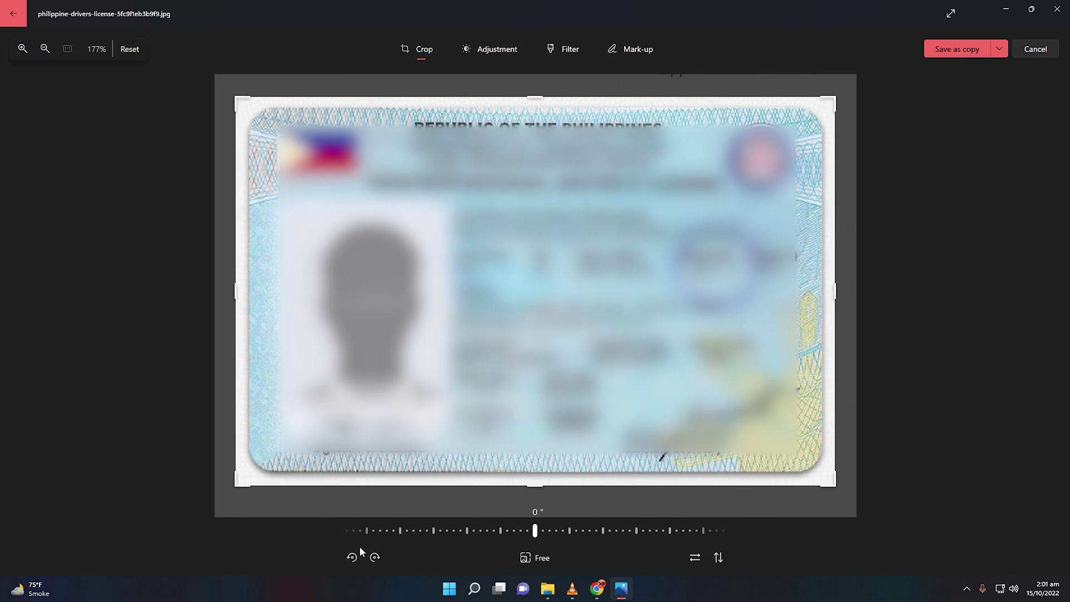
# - Rotate the card back upright at 0° and save the 605 x 392 crop as a new copy
pyautogui.click(375, 559)
pyautogui.click(375, 560)
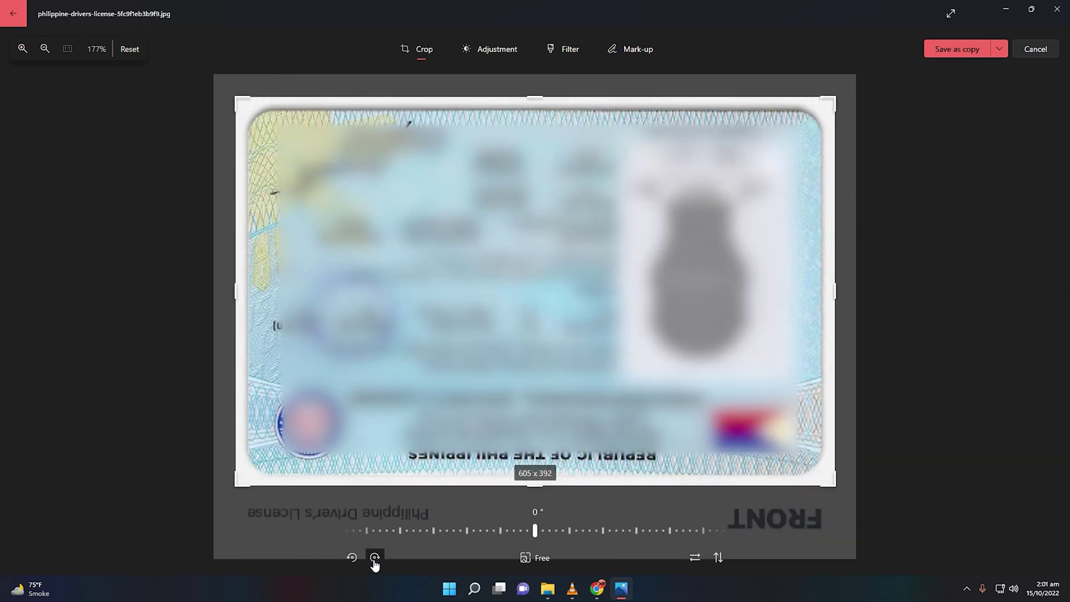
pyautogui.click(375, 560)
pyautogui.click(376, 561)
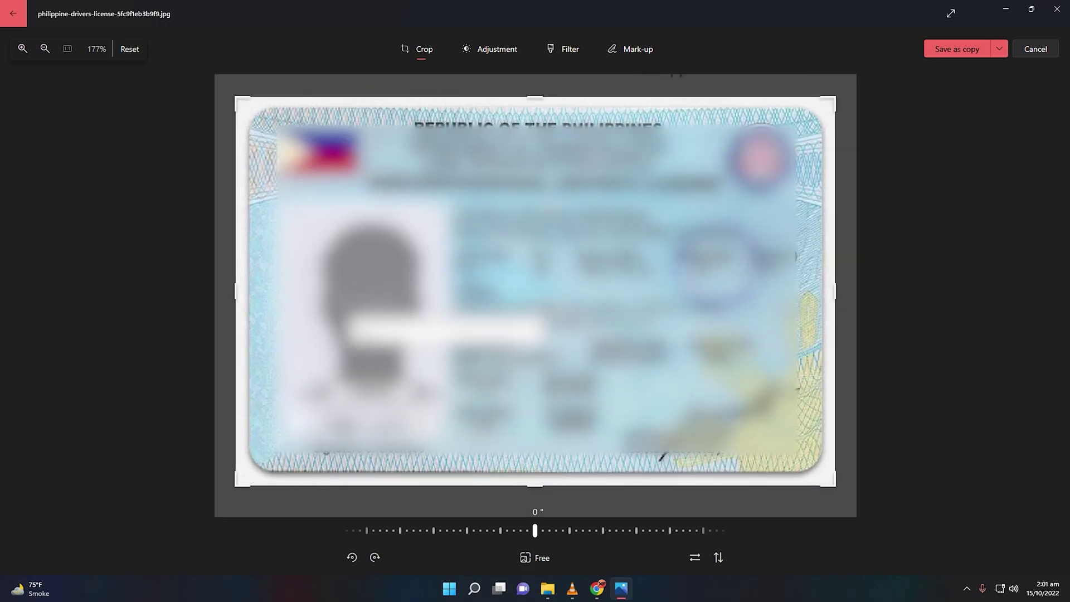
pyautogui.click(943, 56)
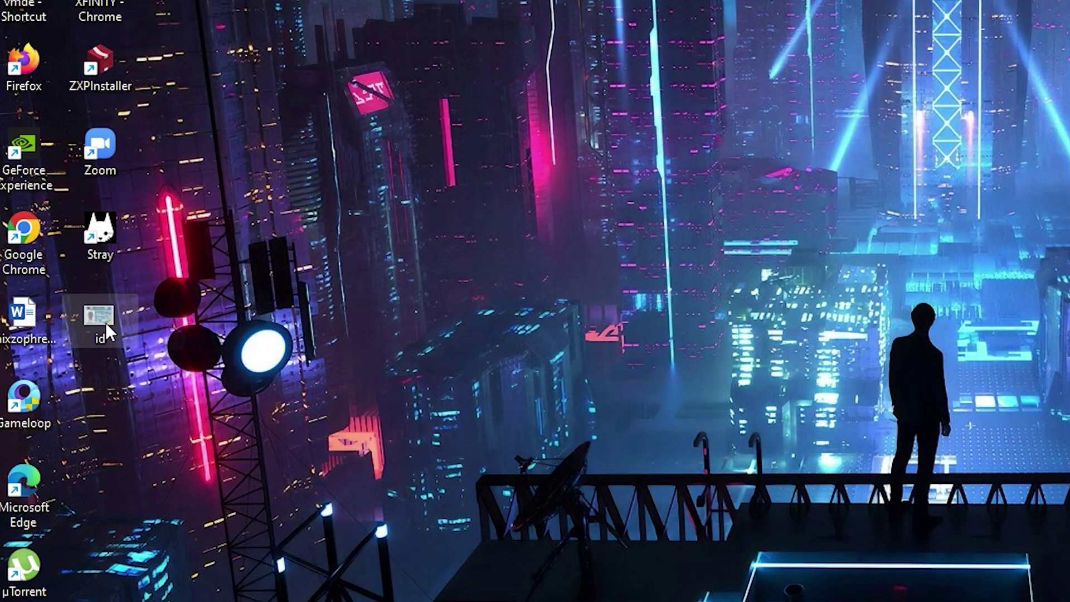
# - Start renaming the desktop image file 'id' through Show more options
pyautogui.moveTo(106, 324)
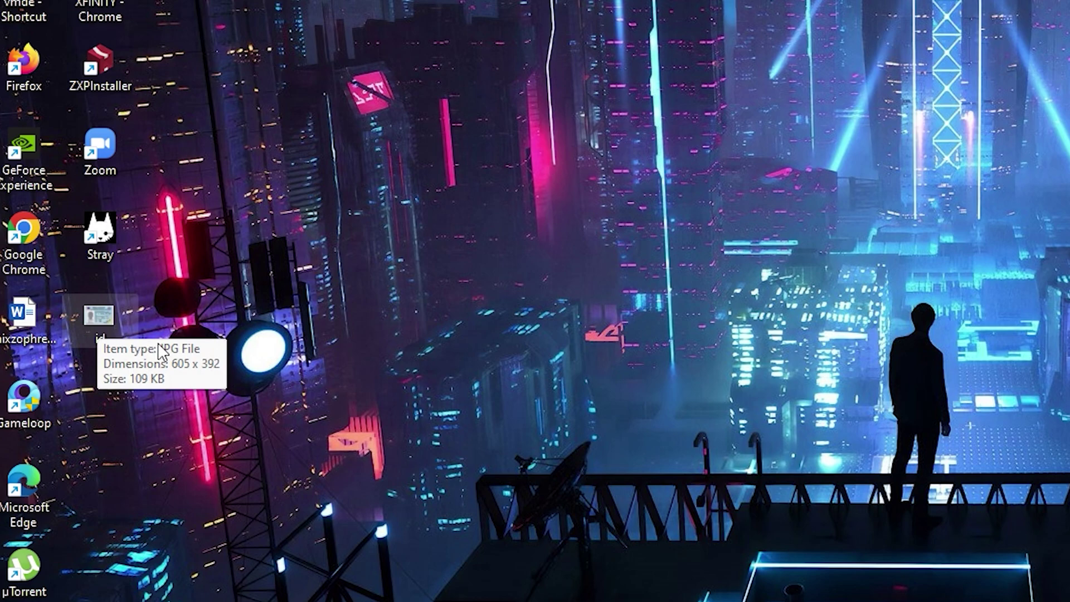
pyautogui.rightClick(99, 317)
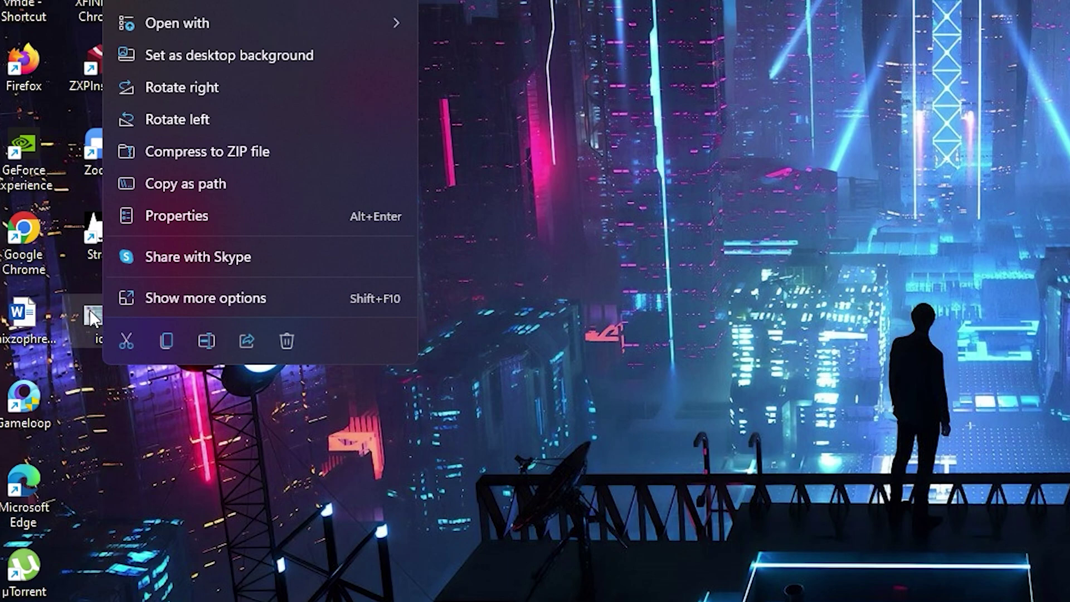
pyautogui.click(194, 290)
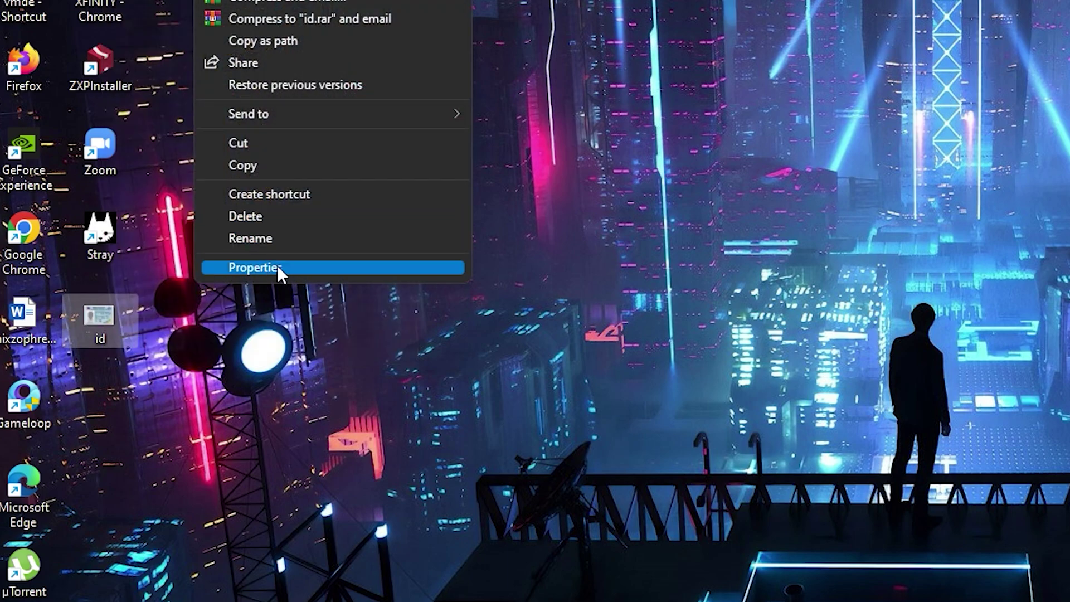
pyautogui.click(273, 242)
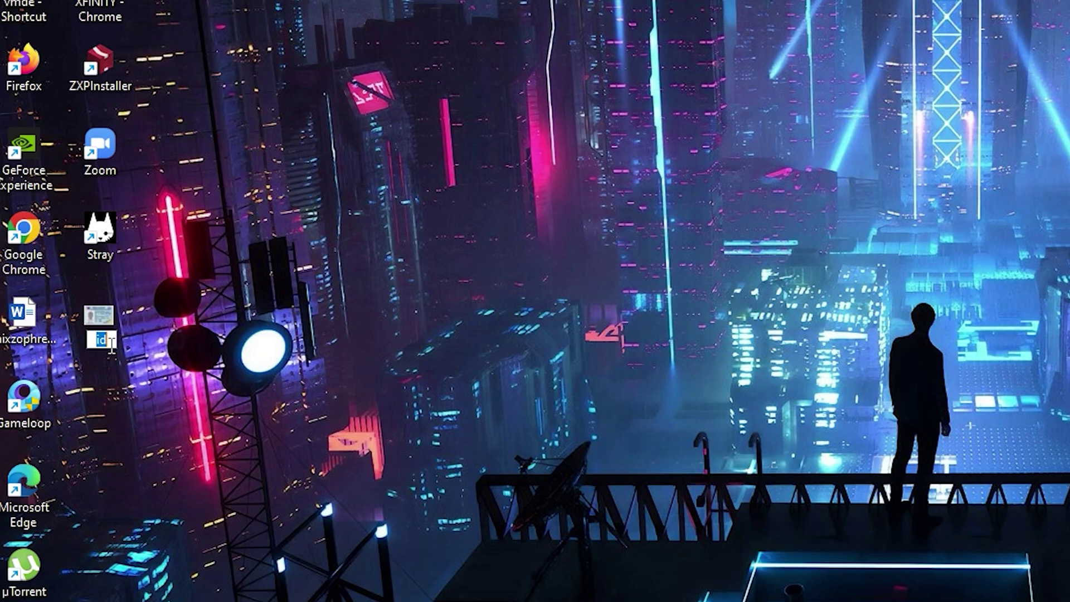
# - Rename the image file from 'id' to 'nic front'
pyautogui.hotkey('ctrl', 'v')
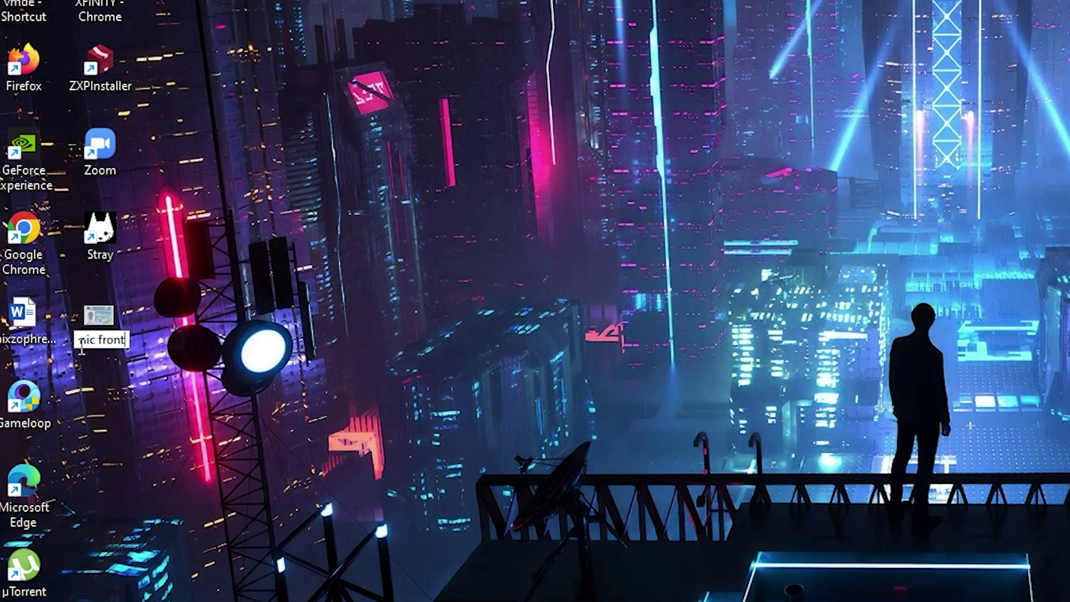
pyautogui.press('Return')
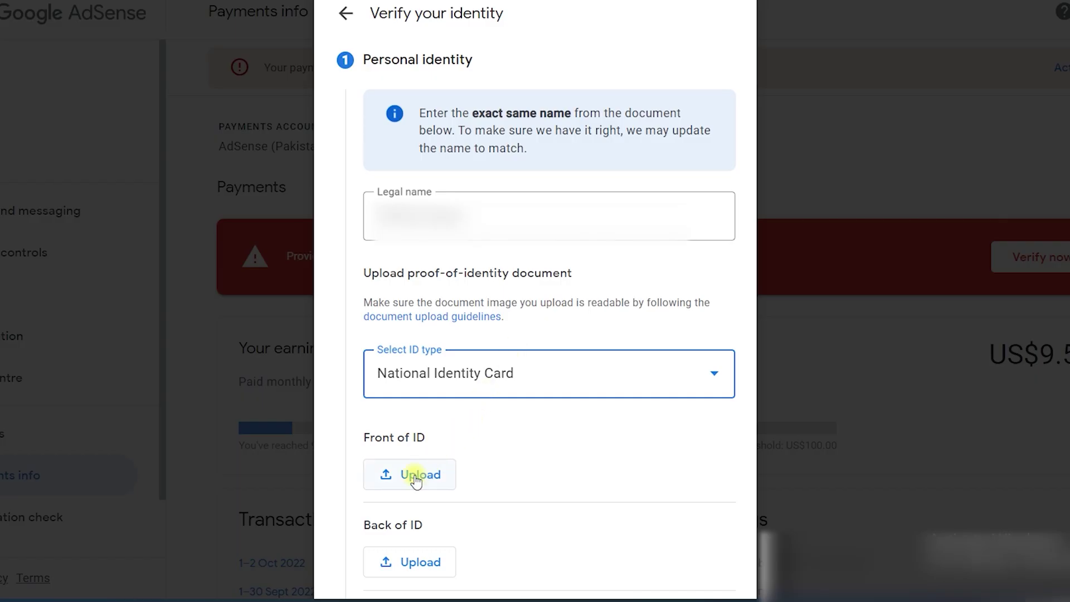
# - Upload the front and back National Identity Card images from Documents
pyautogui.click(415, 475)
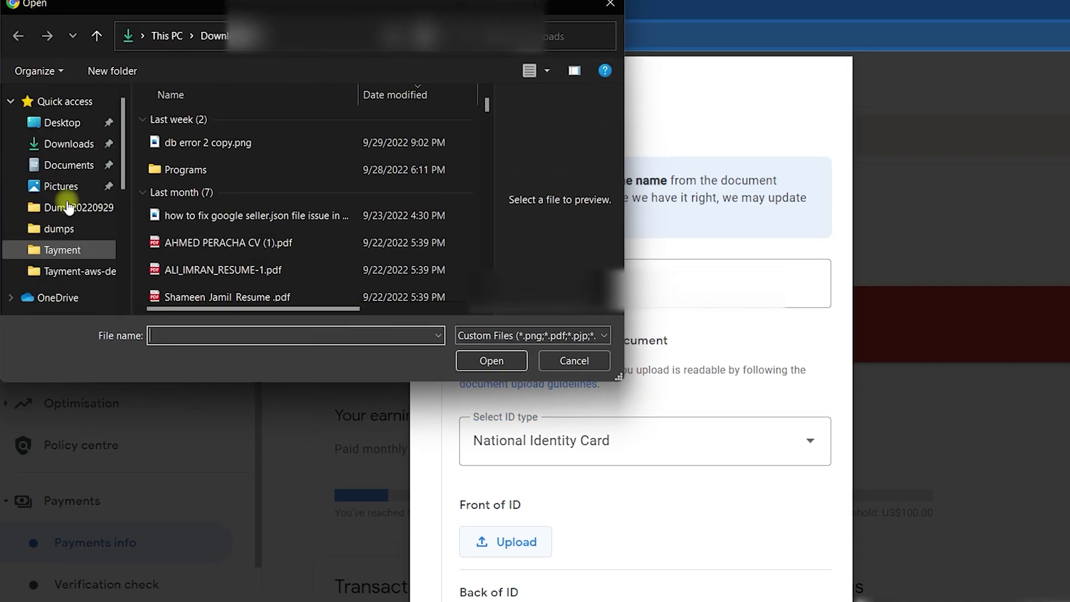
pyautogui.click(56, 144)
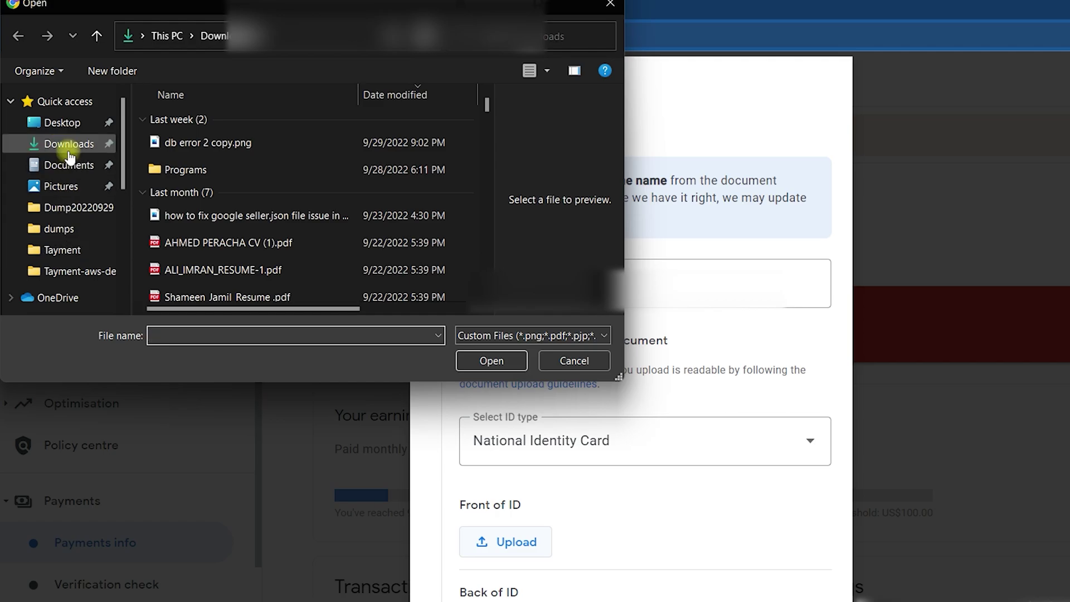
pyautogui.click(55, 165)
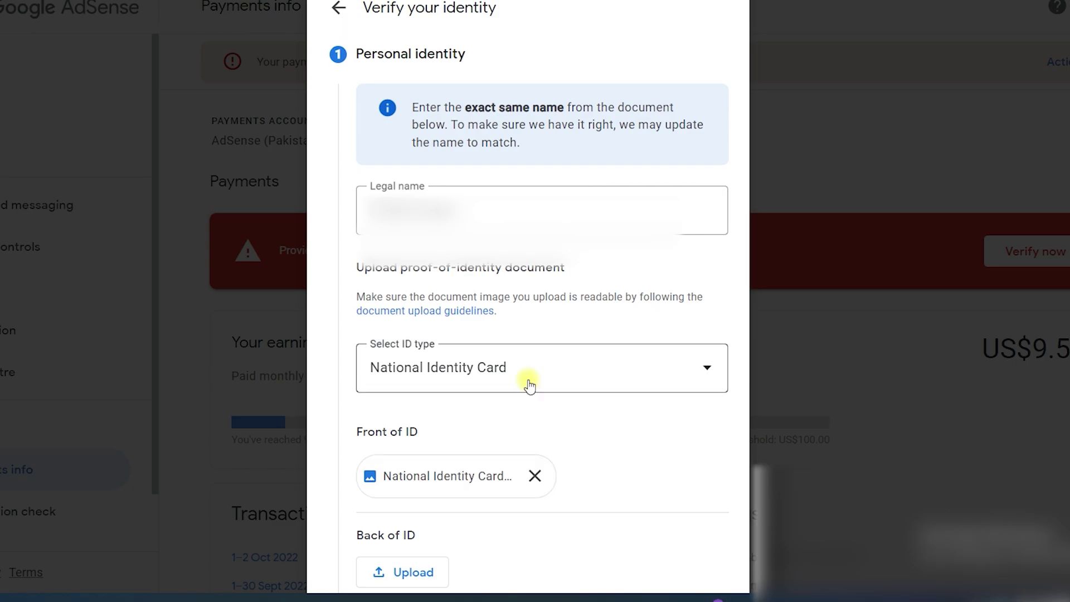
pyautogui.click(419, 562)
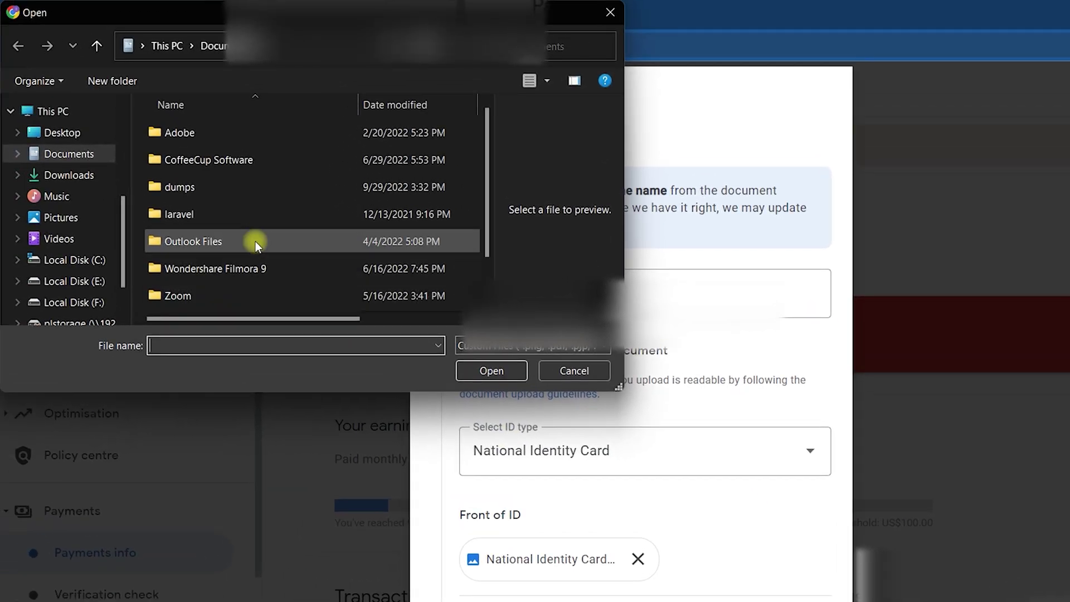
pyautogui.scroll(-1, 255, 244)
pyautogui.doubleClick(286, 275)
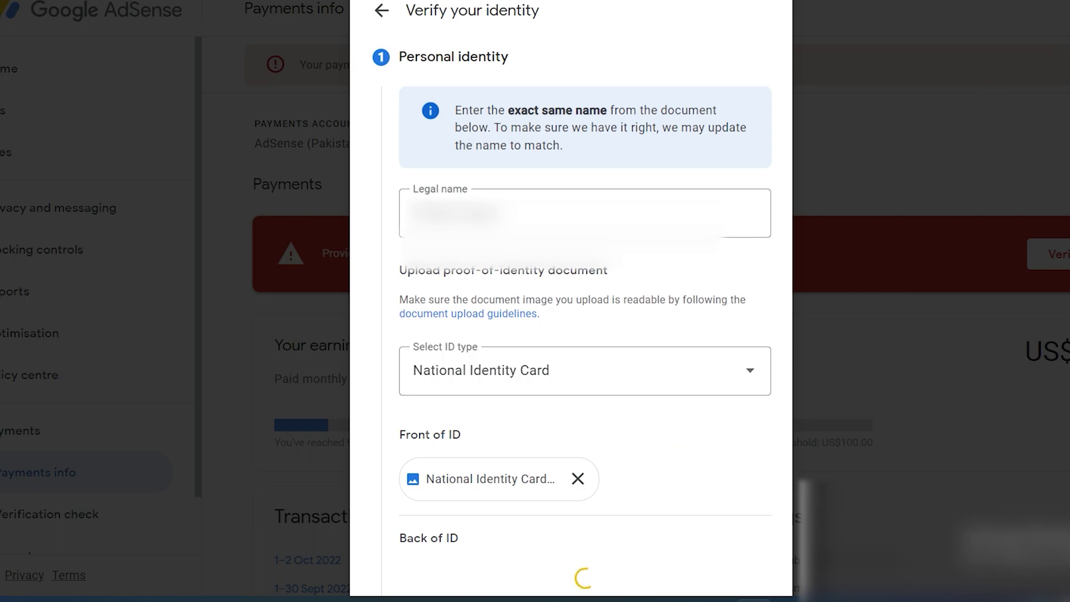
# - Zoom the browser page out and continue to the address step
pyautogui.click(1062, 3)
pyautogui.click(1053, 148)
pyautogui.click(553, 178)
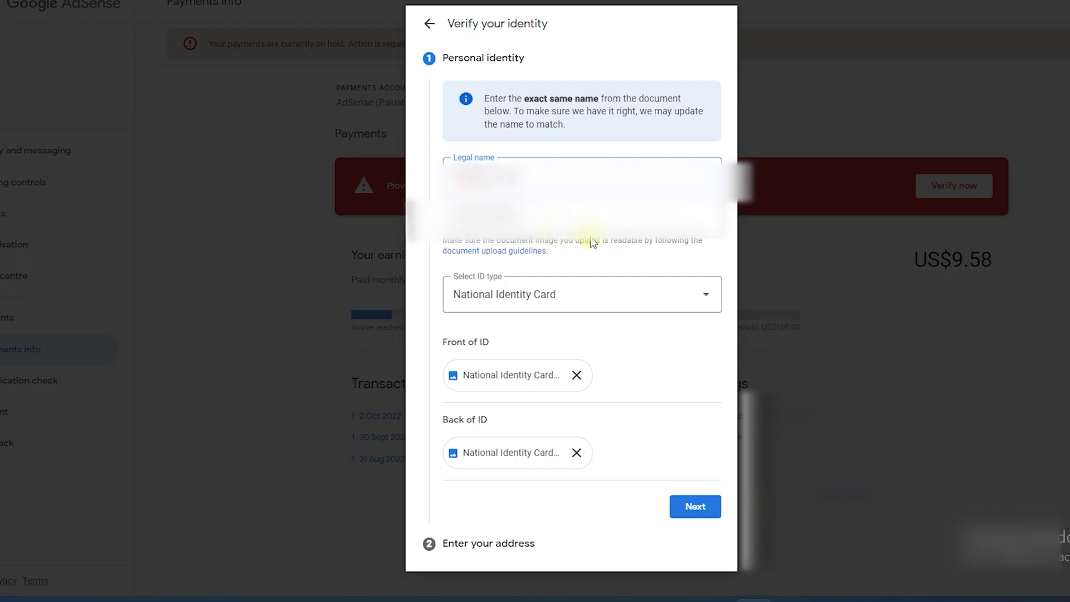
pyautogui.click(472, 244)
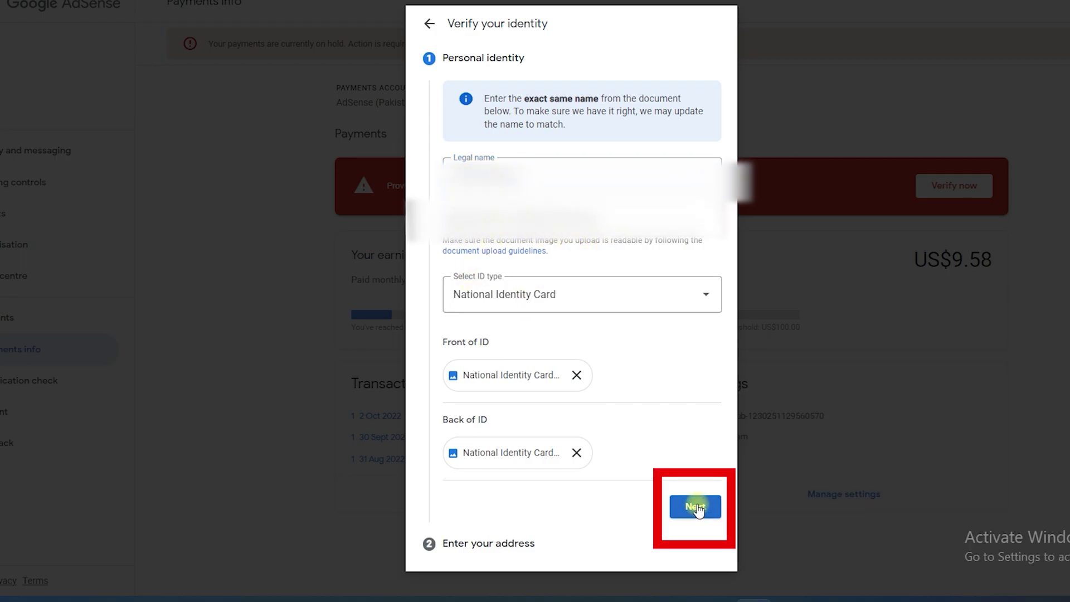
pyautogui.click(693, 506)
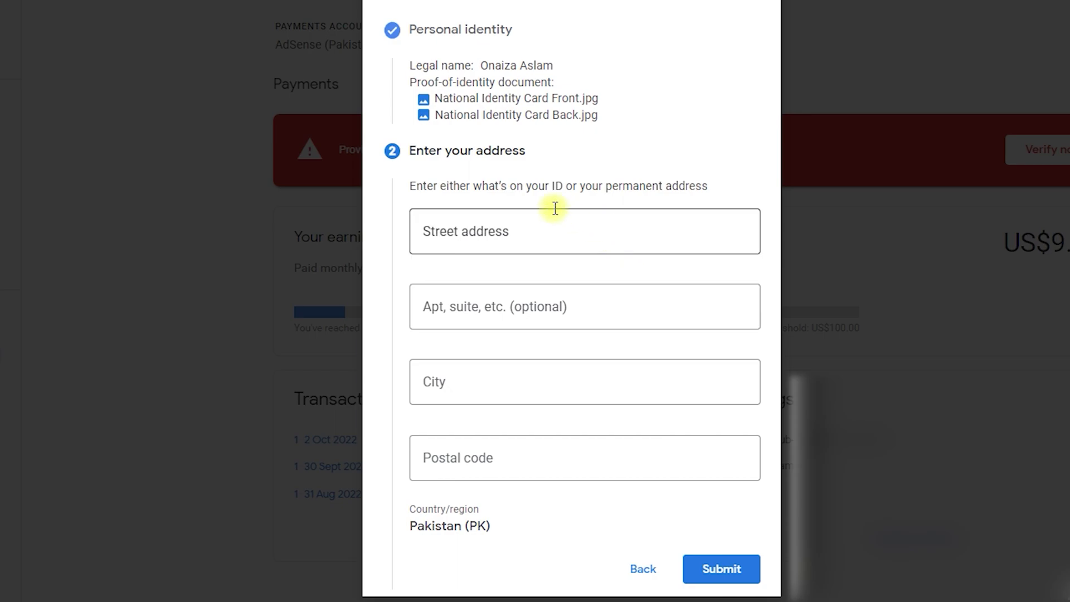
# - Fill the street address from the autofill suggestion and submit the verification
pyautogui.click(508, 222)
pyautogui.press('Down')
pyautogui.press('Return')
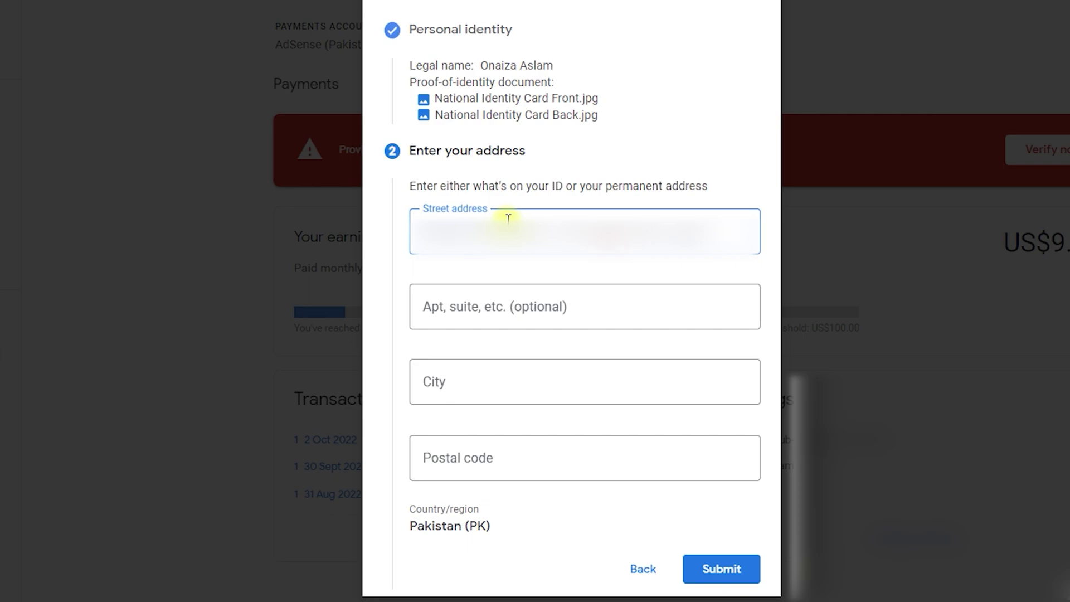
pyautogui.click(735, 573)
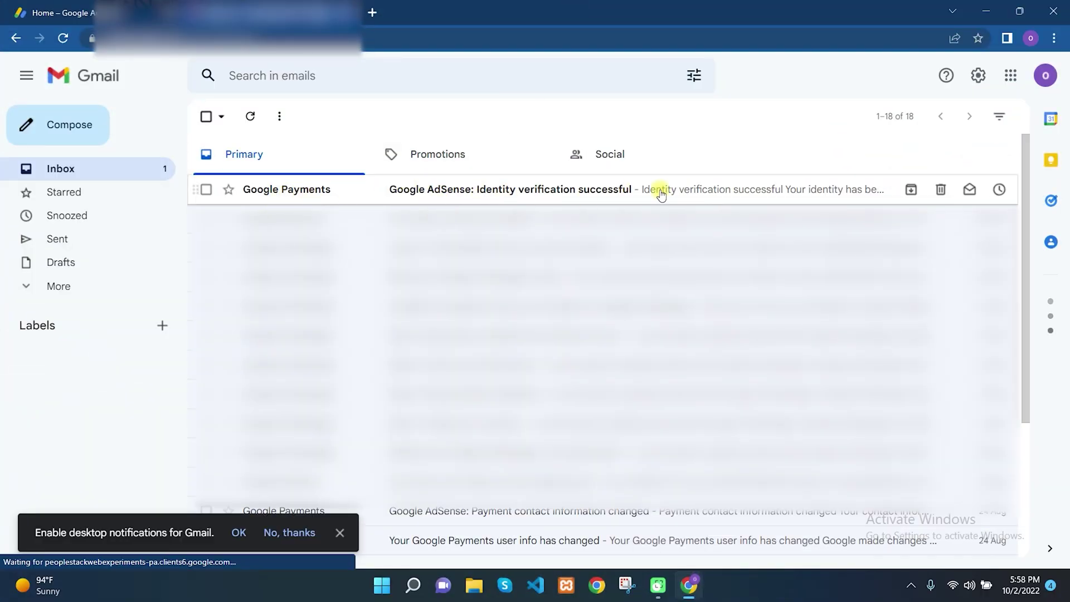
# - Open the Google Payments 'Identity verification successful' email and read through it
pyautogui.click(723, 192)
pyautogui.scroll(-2, 651, 330)
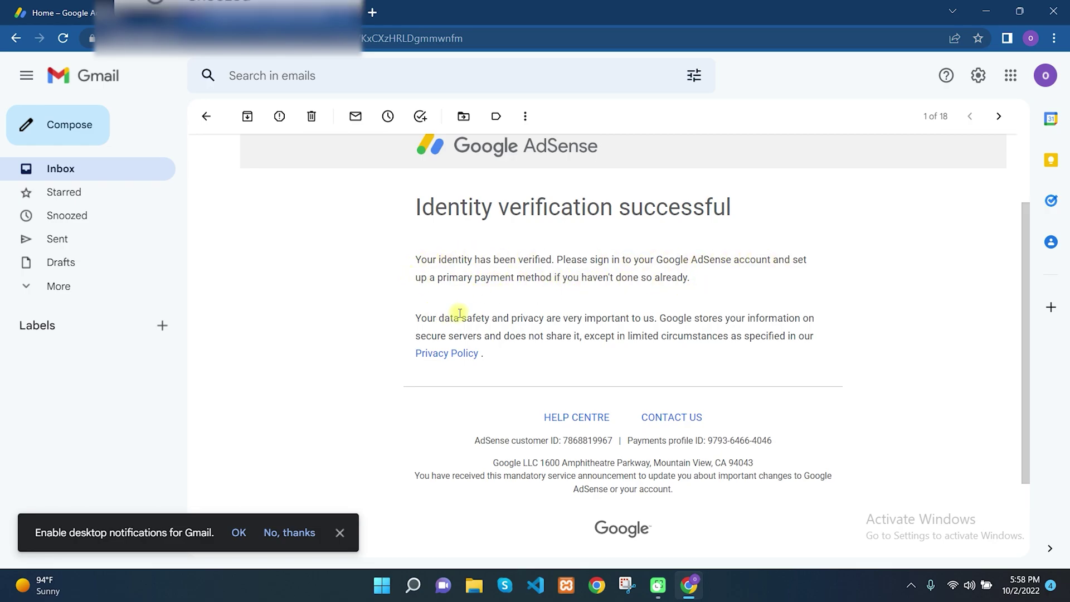
pyautogui.scroll(2, 718, 322)
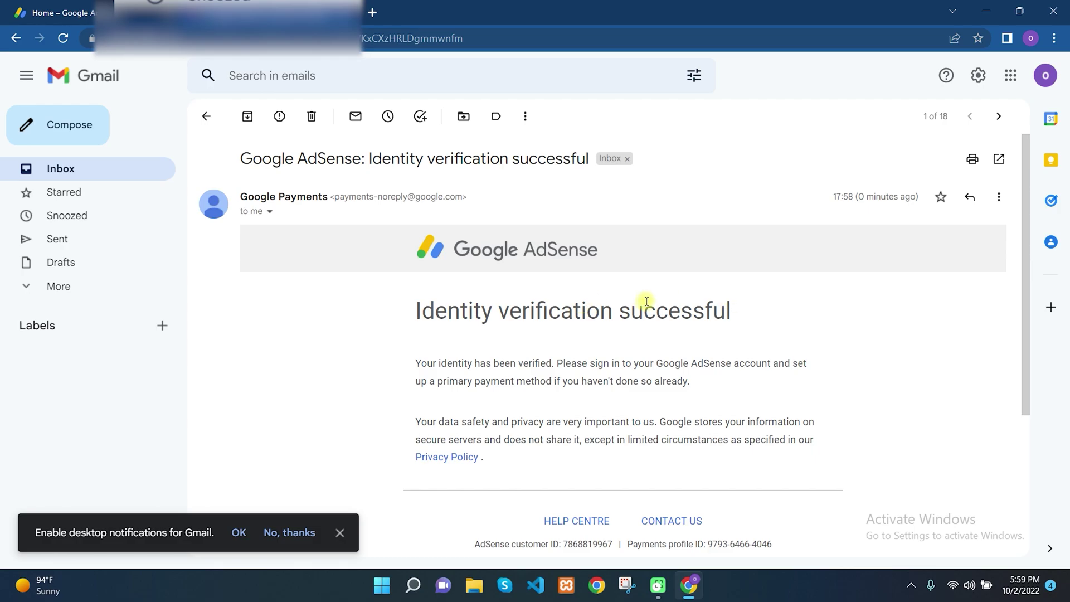